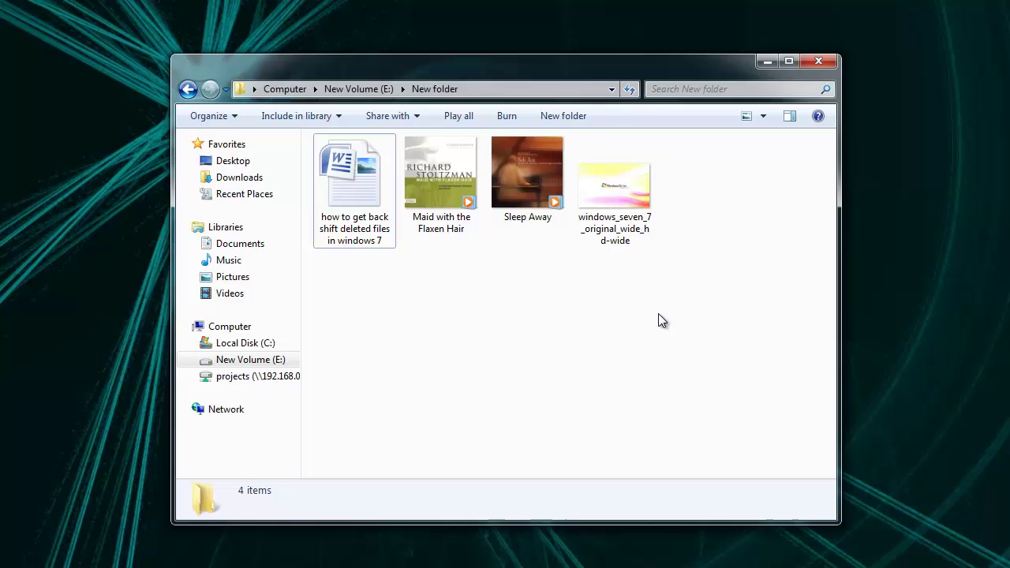
# Permanently delete all four files in New folder on E: with Shift+Delete and confirm.
pyautogui.moveTo(655, 309); pyautogui.dragTo(349, 175)
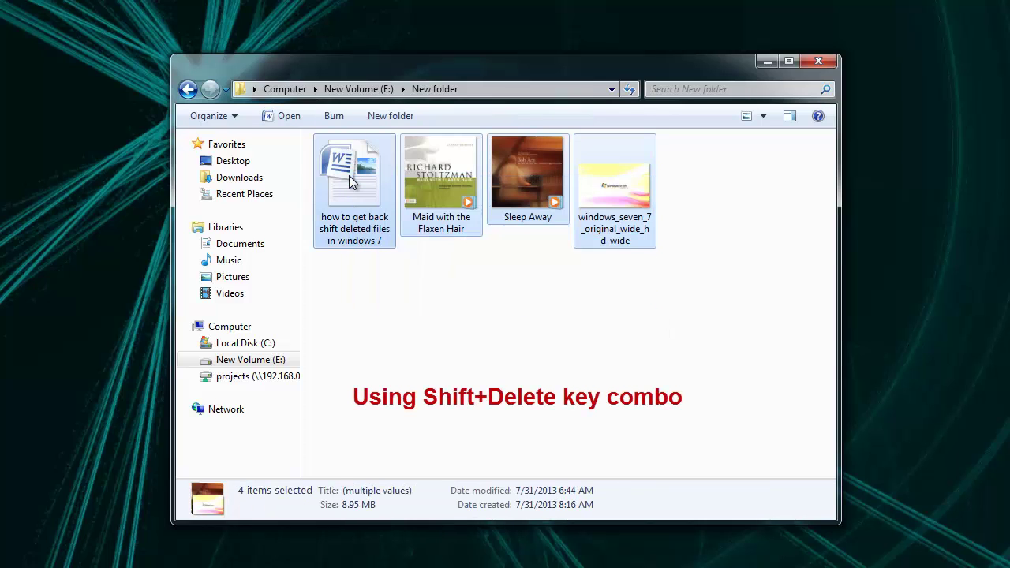
pyautogui.hotkey('shift', 'Delete')
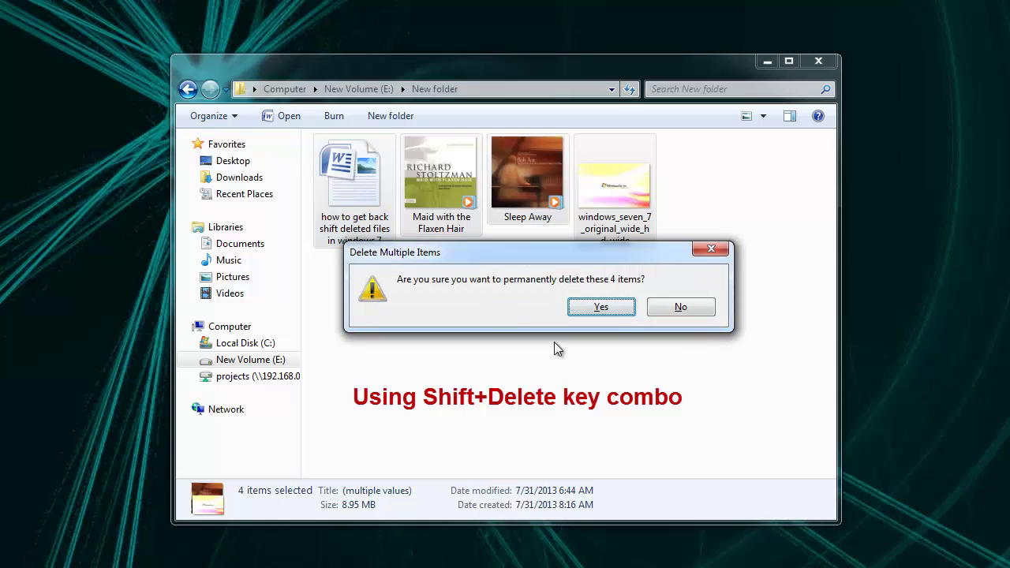
pyautogui.click(612, 308)
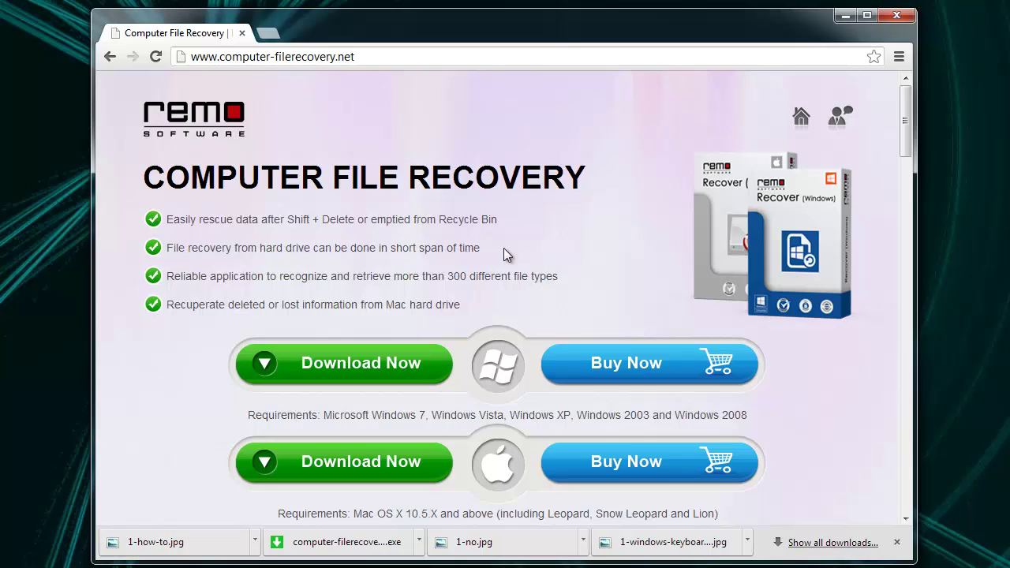
# Download the Windows version of Remo Recover from computer-filerecovery.net.
pyautogui.click(416, 56)
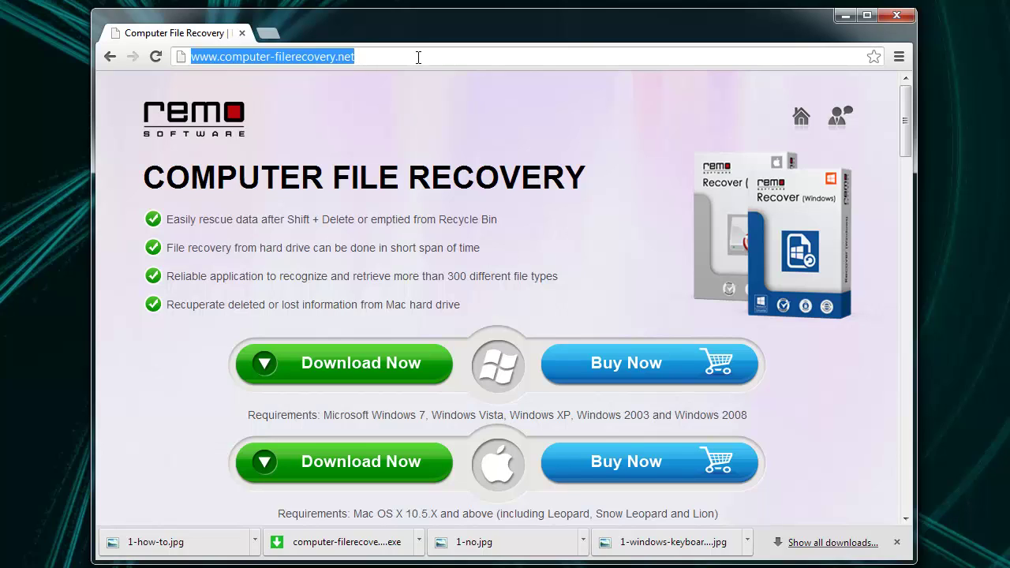
pyautogui.click(393, 119)
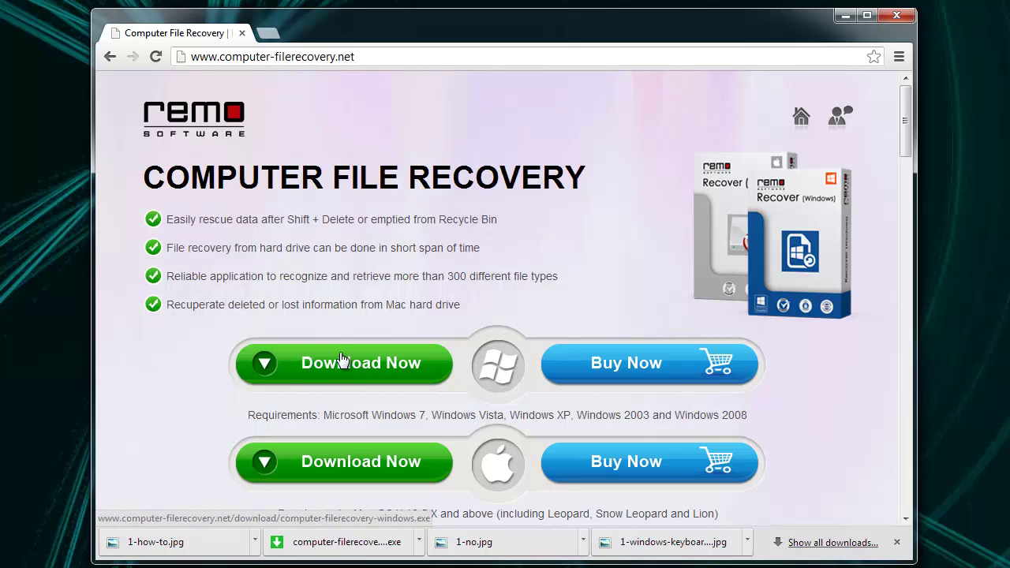
pyautogui.click(342, 360)
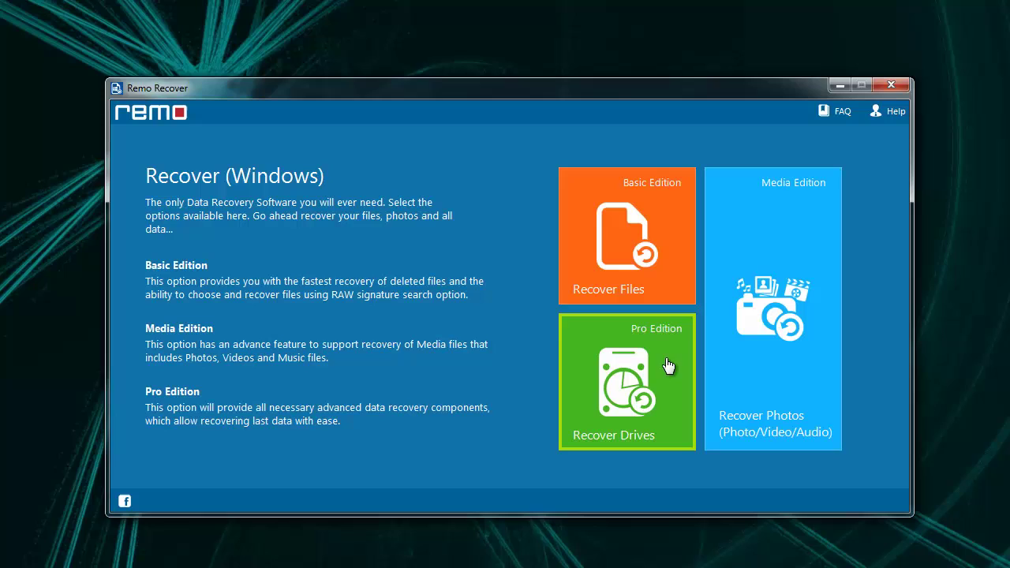
# Choose the Recover Files tile on the Remo Recover start screen.
pyautogui.click(620, 232)
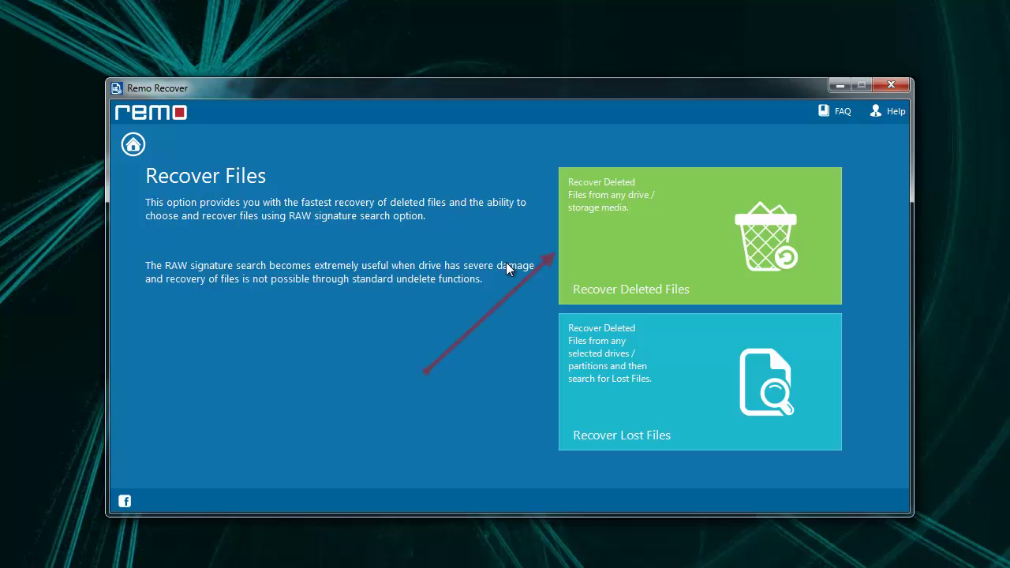
# Scan New Volume - E: for deleted files with Recover Deleted Files.
pyautogui.click(647, 237)
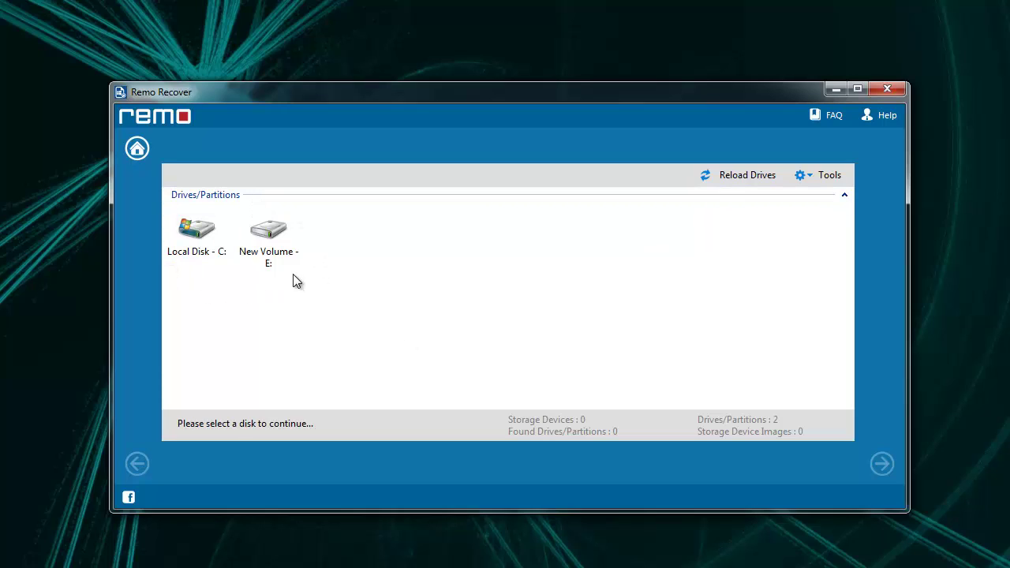
pyautogui.click(264, 246)
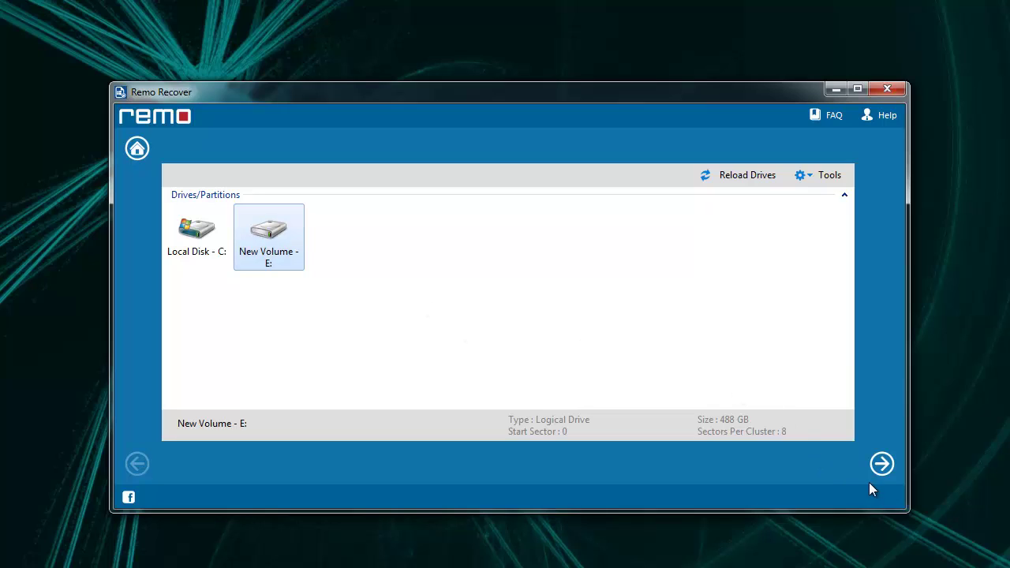
pyautogui.click(881, 465)
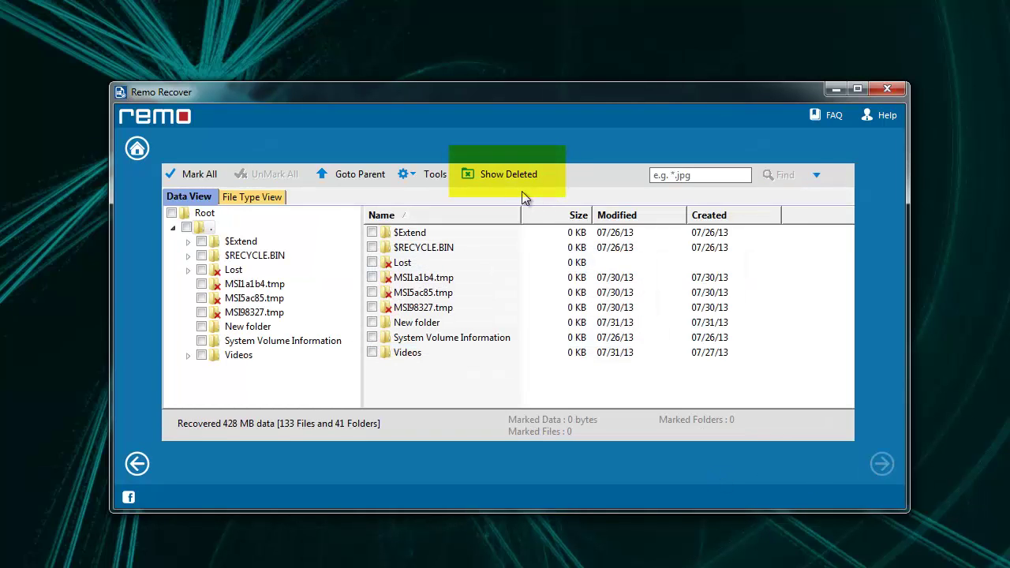
# Show deleted items and tick the four files in New folder, including Sleep Away.mp3 and windows_seven_7.
pyautogui.click(504, 179)
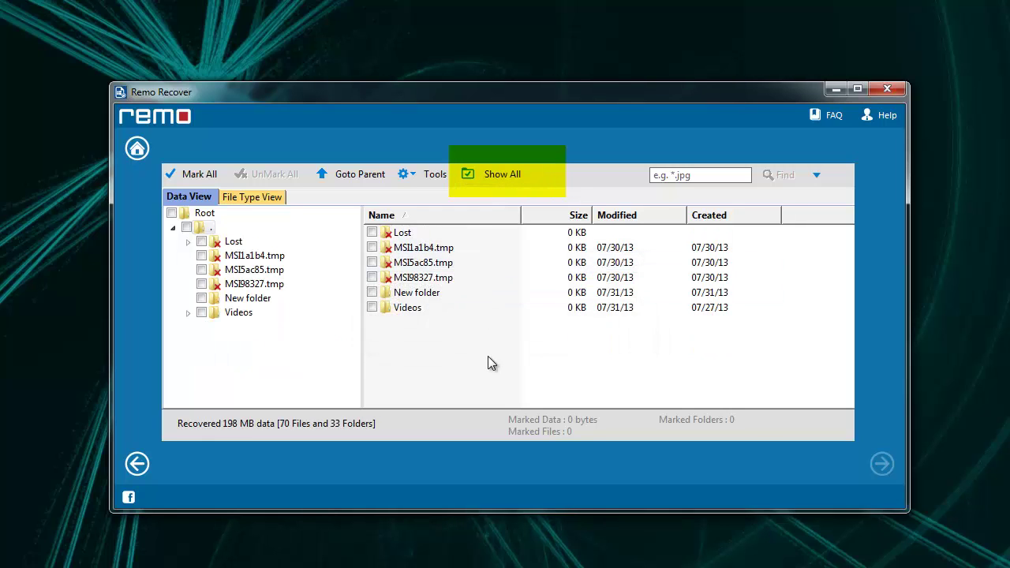
pyautogui.doubleClick(409, 297)
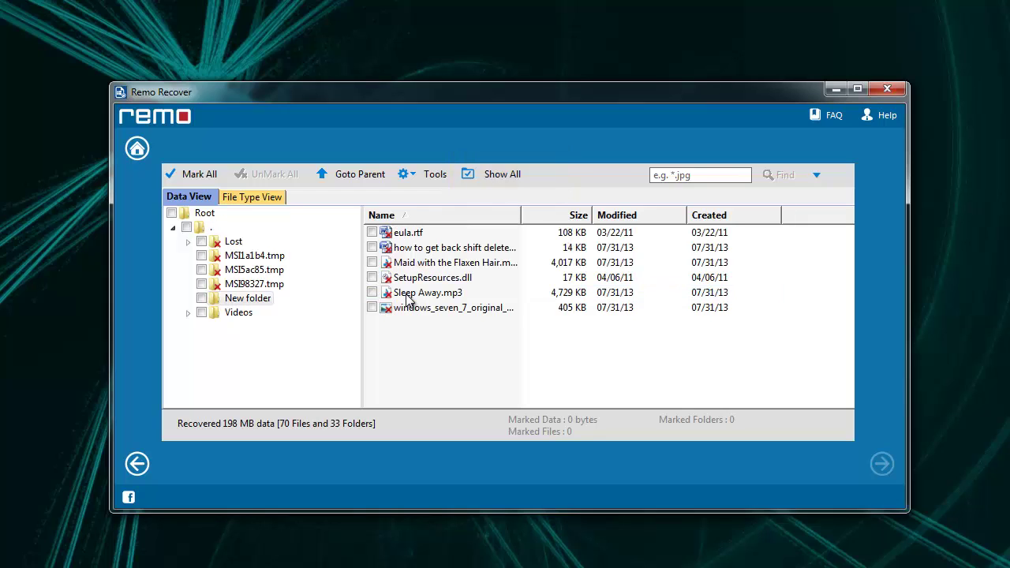
pyautogui.click(372, 307)
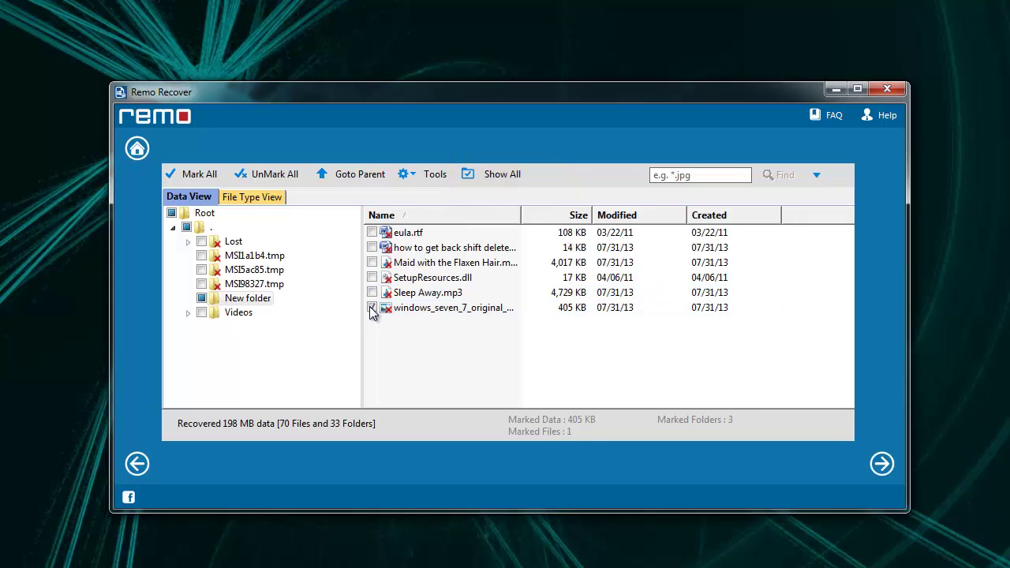
pyautogui.click(372, 293)
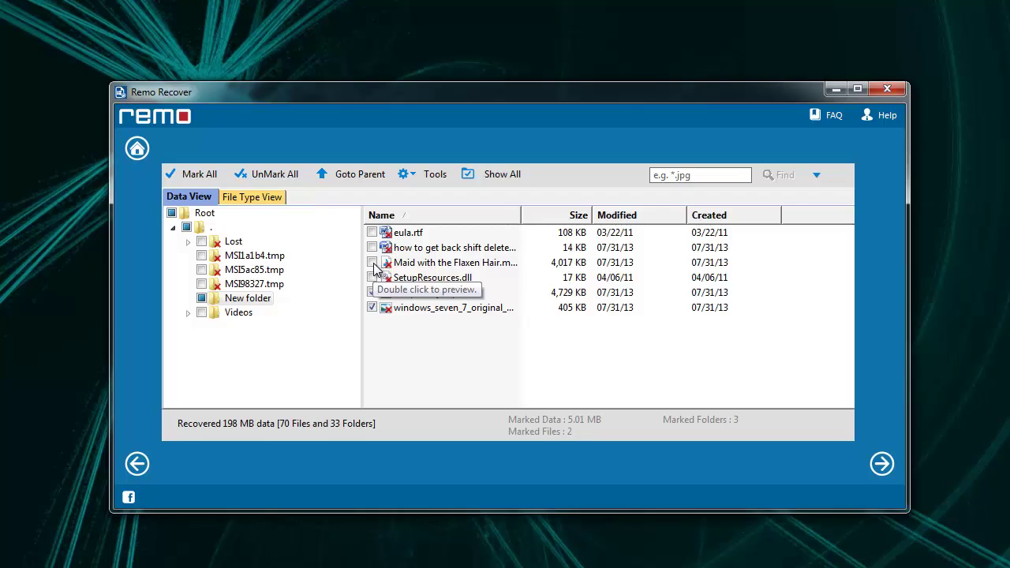
pyautogui.click(372, 263)
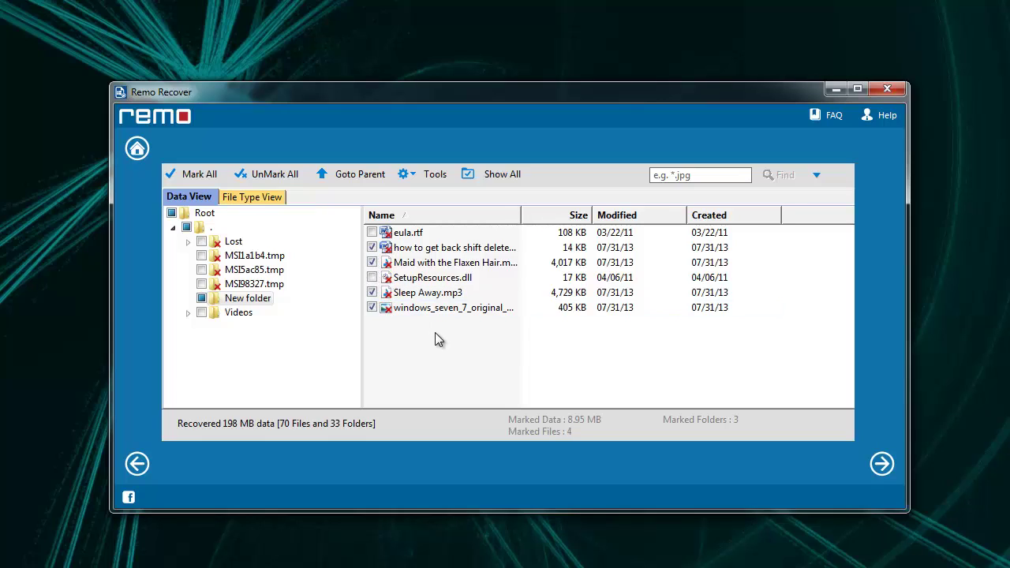
pyautogui.click(882, 467)
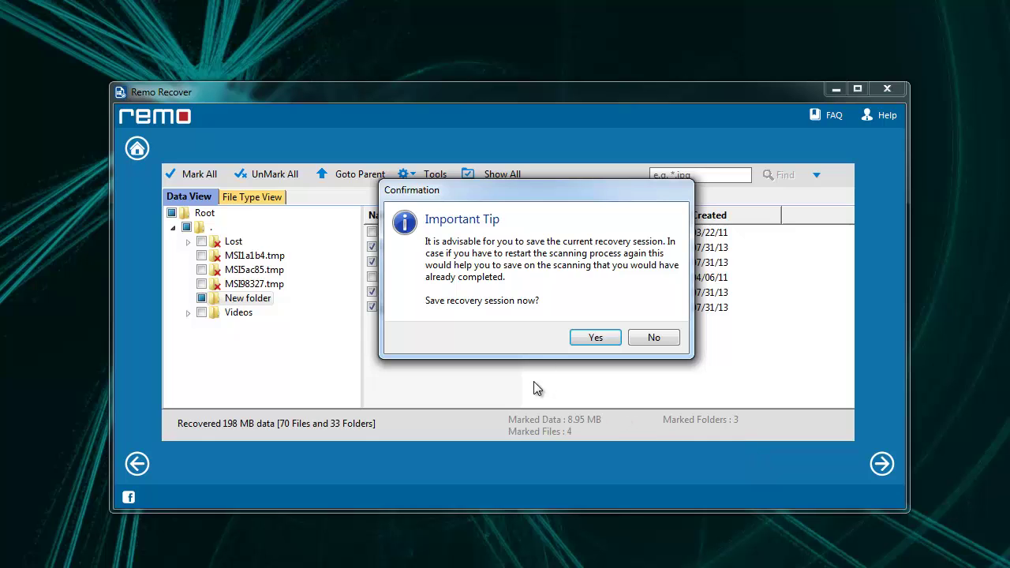
# Save the recovery session file and acknowledge the saved confirmation.
pyautogui.click(592, 337)
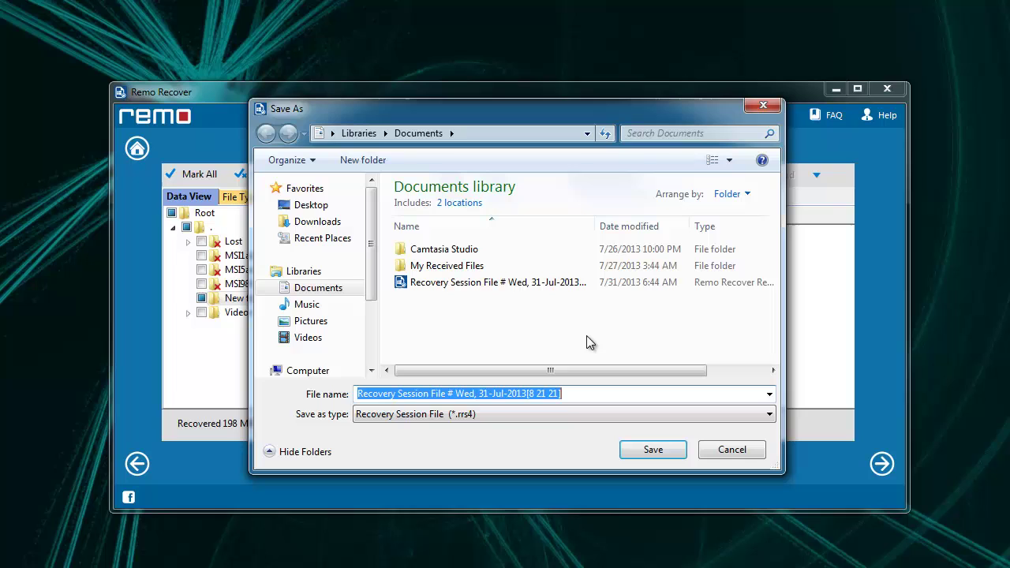
pyautogui.click(643, 452)
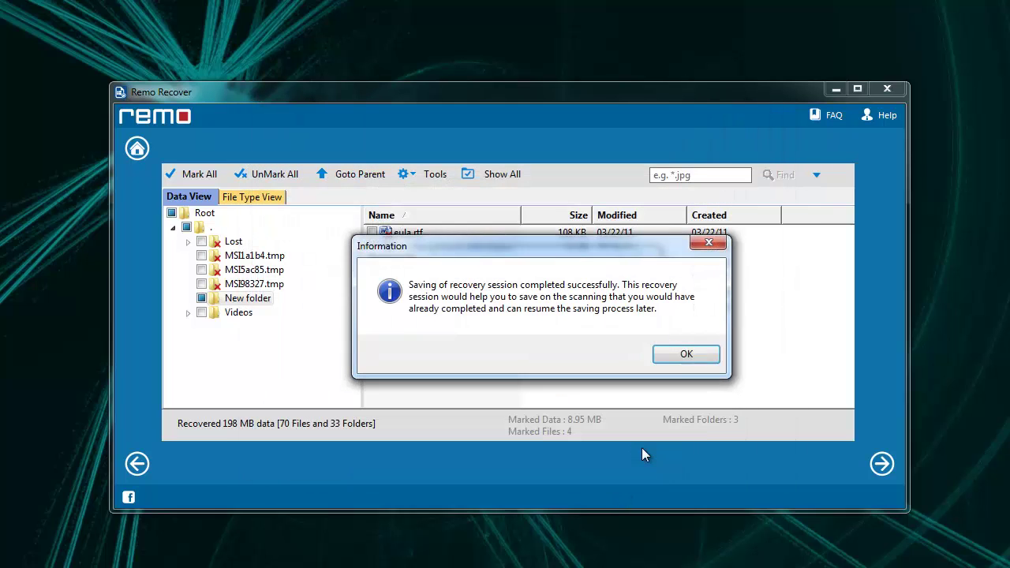
pyautogui.click(686, 355)
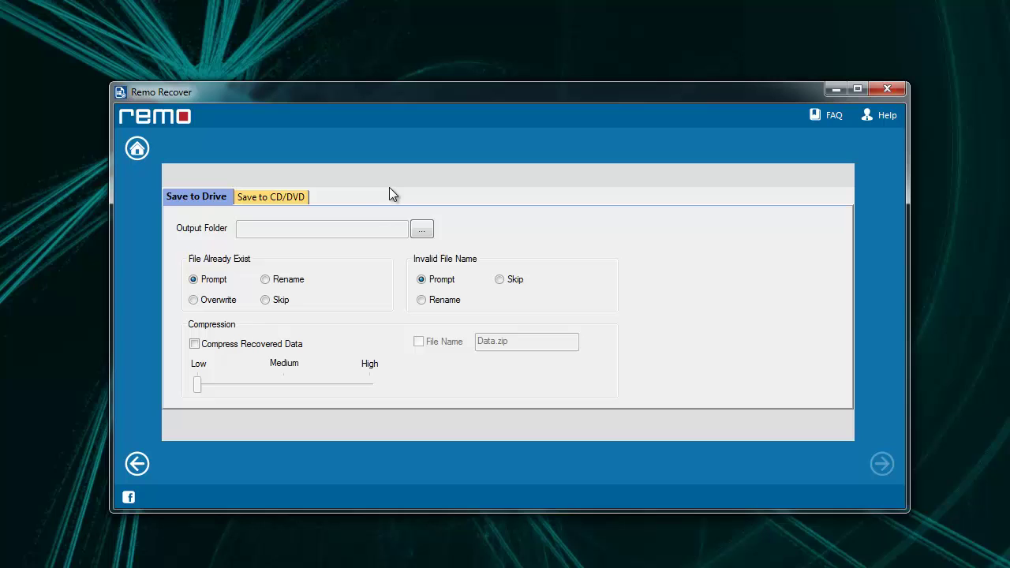
# Set the output folder to Local Disk (C:) and save the marked files there.
pyautogui.click(422, 229)
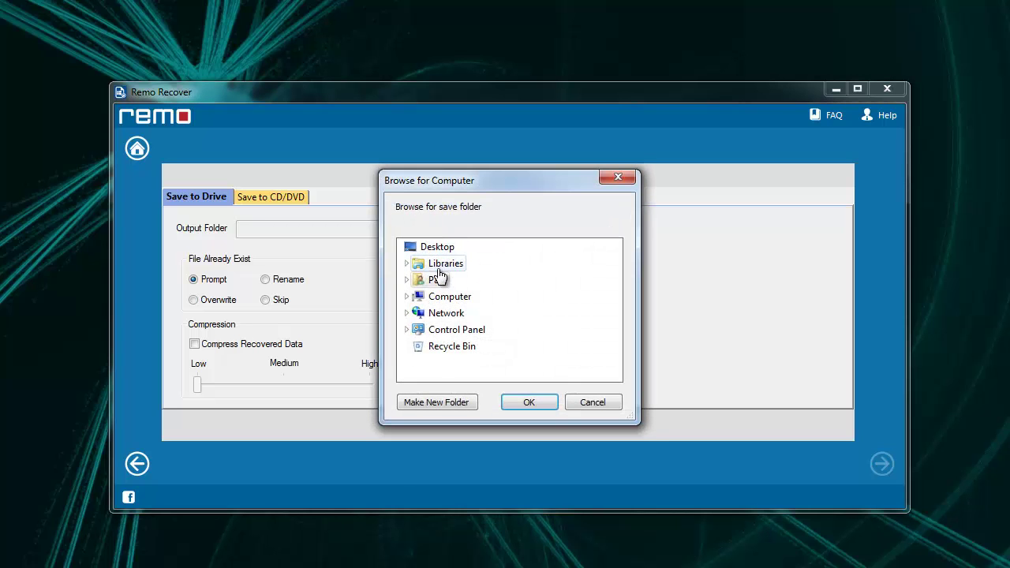
pyautogui.doubleClick(439, 299)
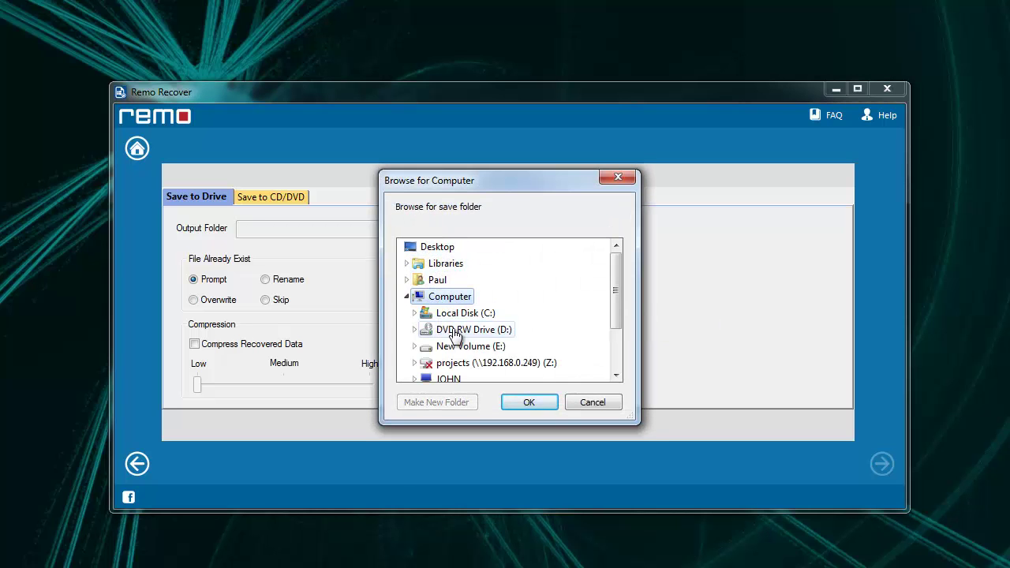
pyautogui.doubleClick(462, 315)
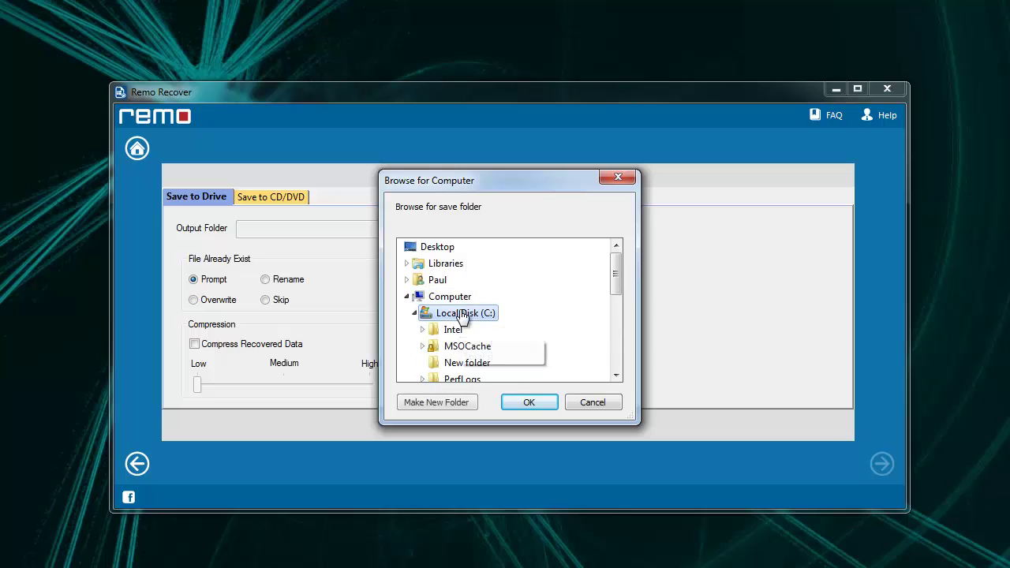
pyautogui.click(531, 403)
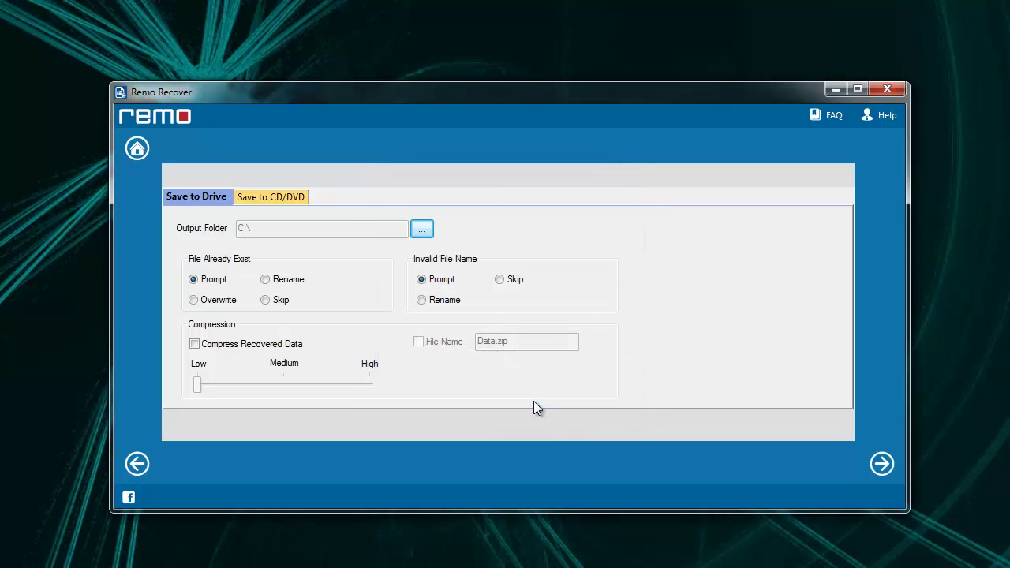
pyautogui.click(881, 466)
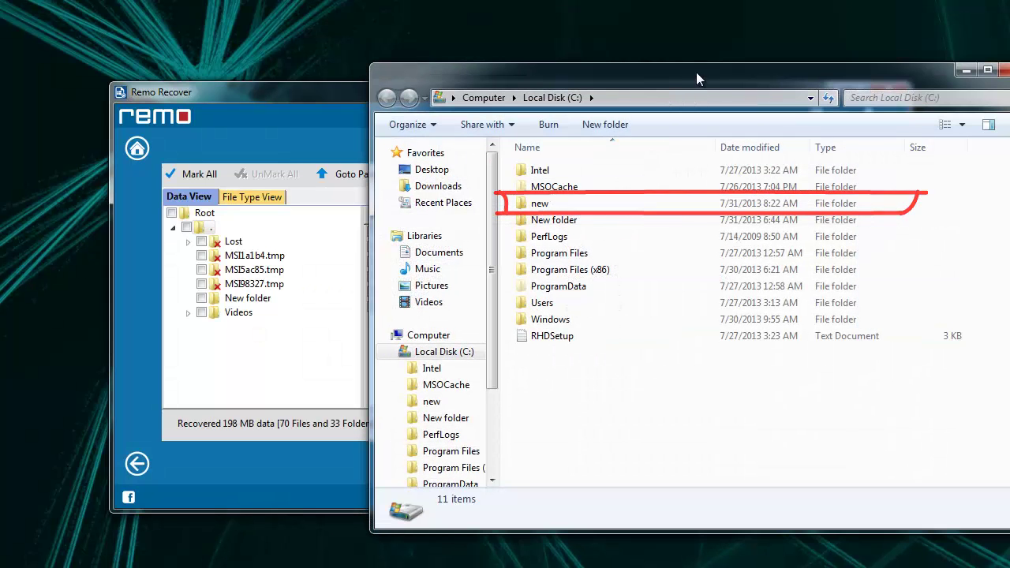
# Open the recovered new folder on C: and view the windows_seven_7 image.
pyautogui.moveTo(698, 70); pyautogui.dragTo(511, 66)
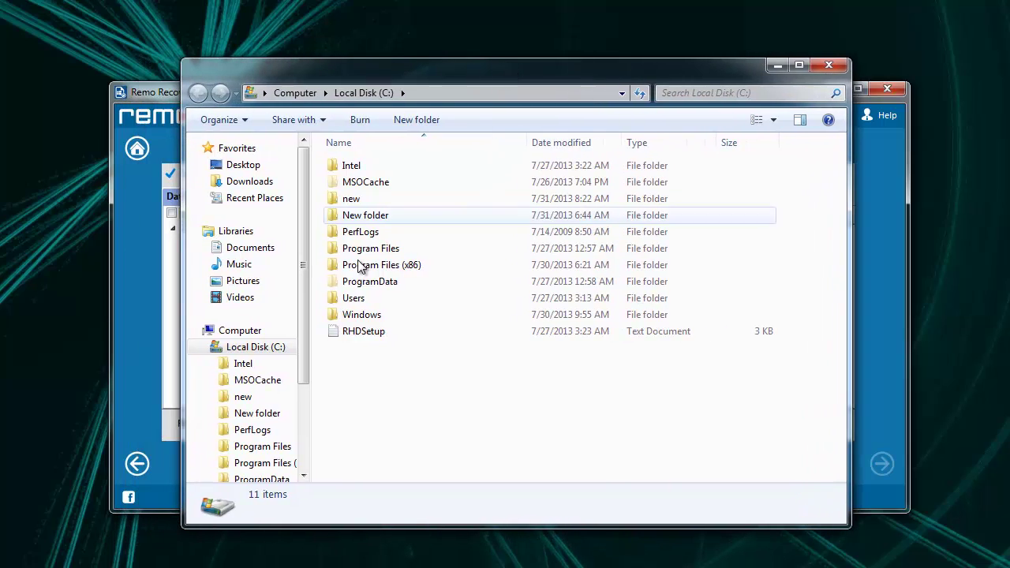
pyautogui.moveTo(351, 201)
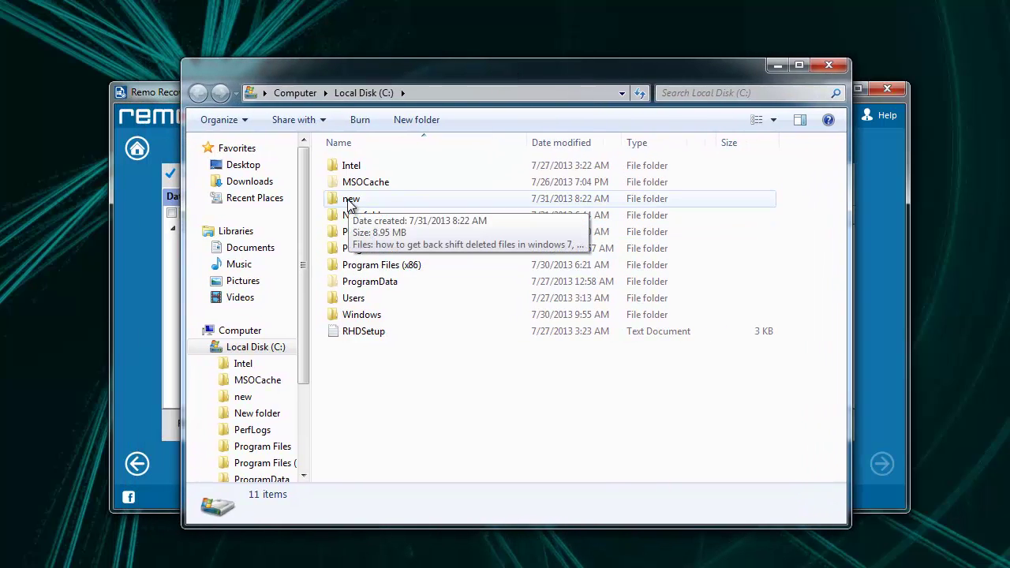
pyautogui.doubleClick(350, 201)
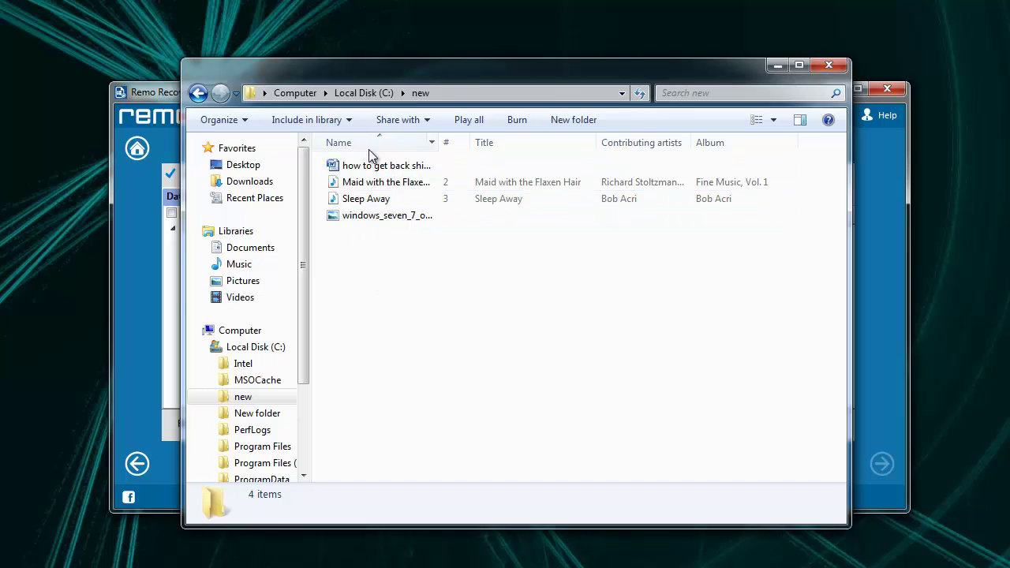
pyautogui.click(381, 216)
pyautogui.doubleClick(381, 214)
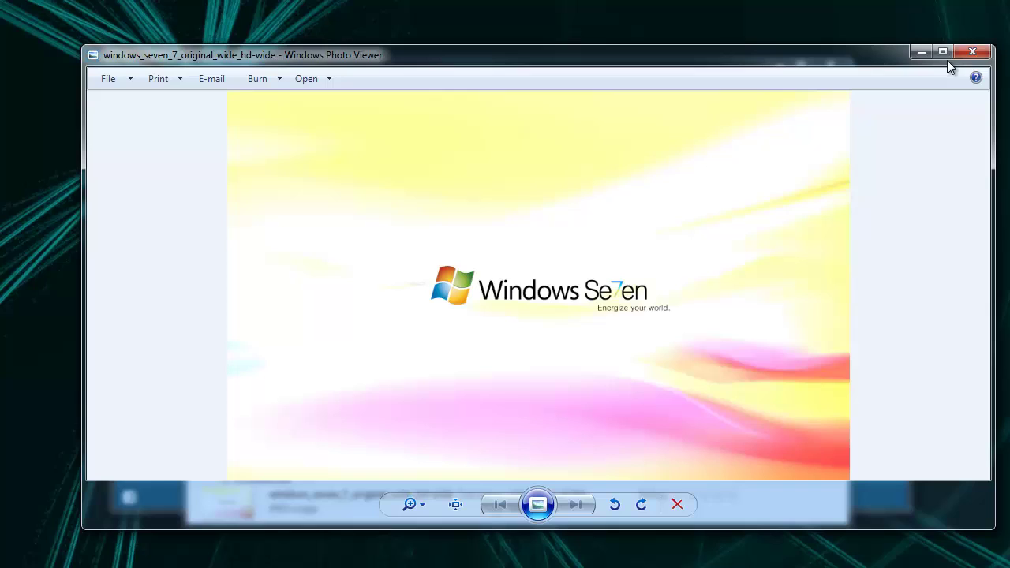
pyautogui.click(973, 52)
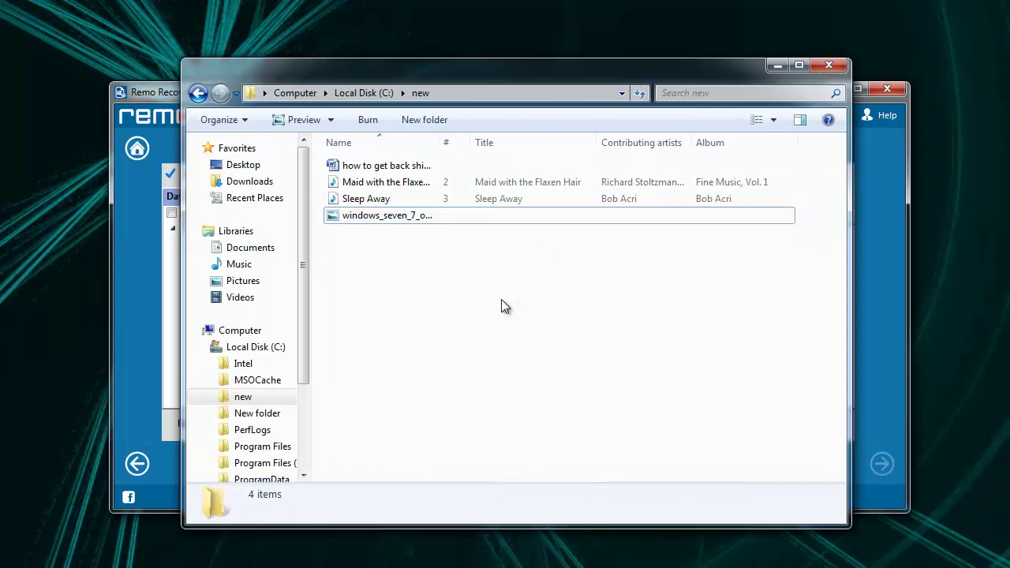